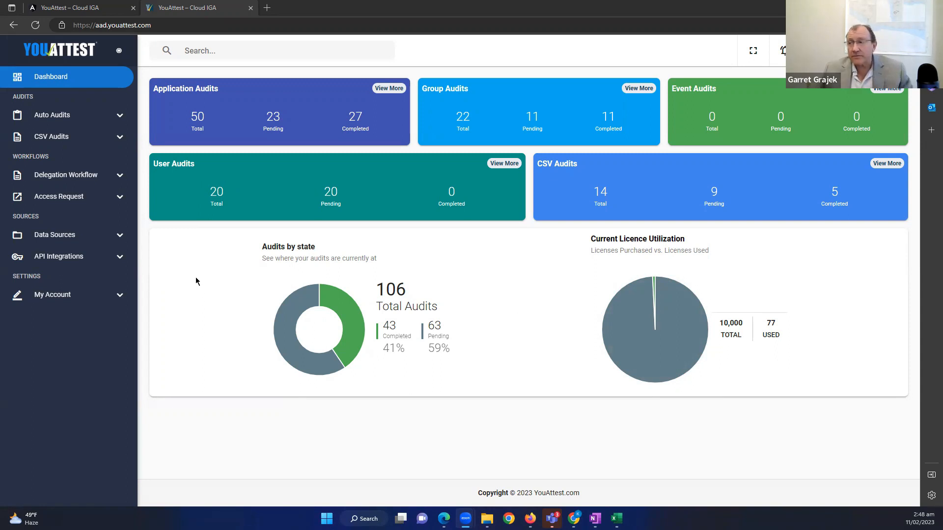
# Step: Open the Google User/Admin Group Audit from the list of CSV audits
pyautogui.click(52, 140)
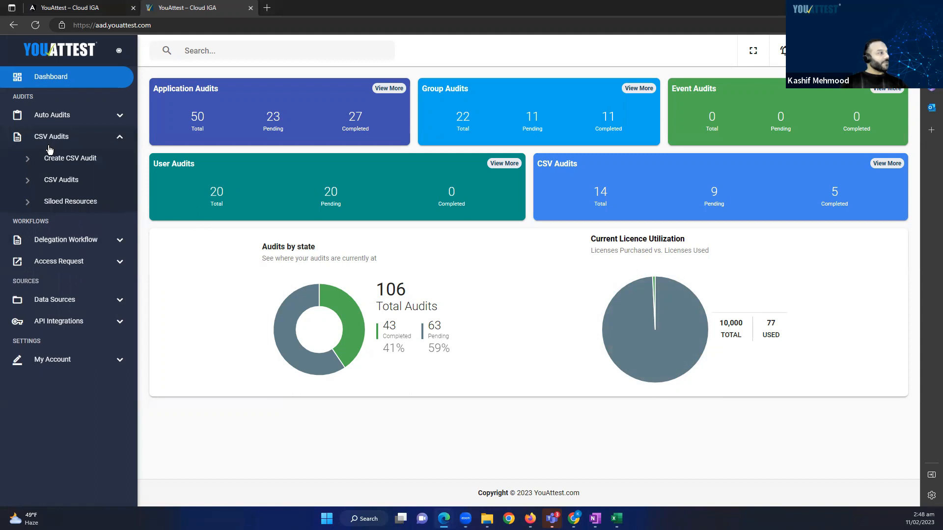
pyautogui.click(61, 181)
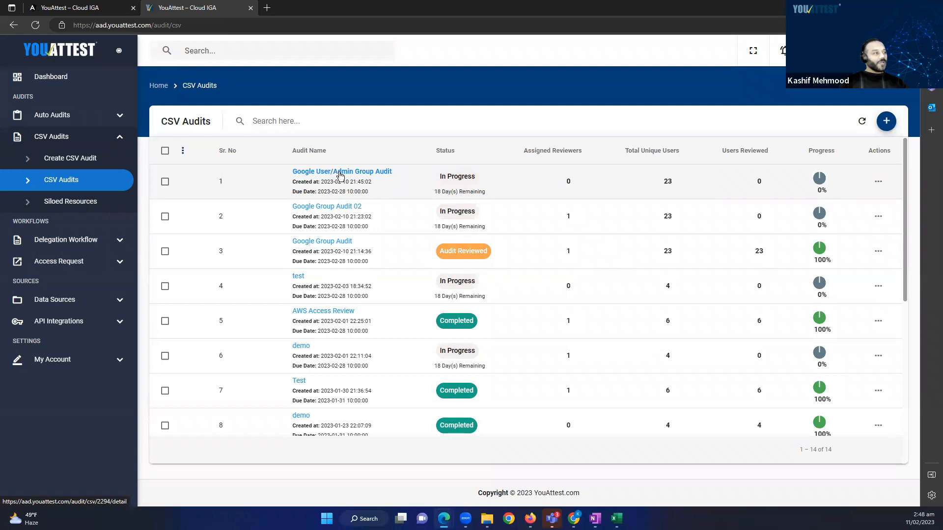
pyautogui.click(341, 174)
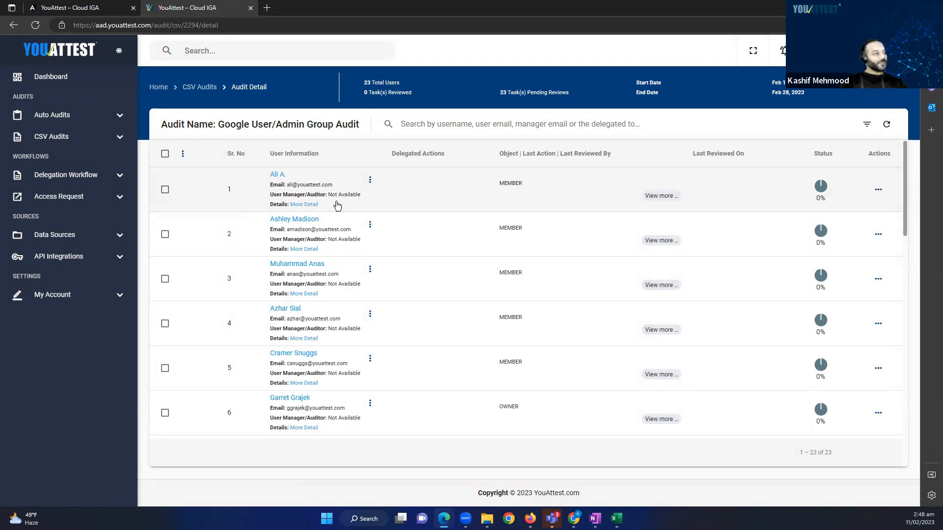
# Step: Delegate all users in the Google User/Admin Group Audit to the reviewer, found by searching for "review"
pyautogui.click(183, 155)
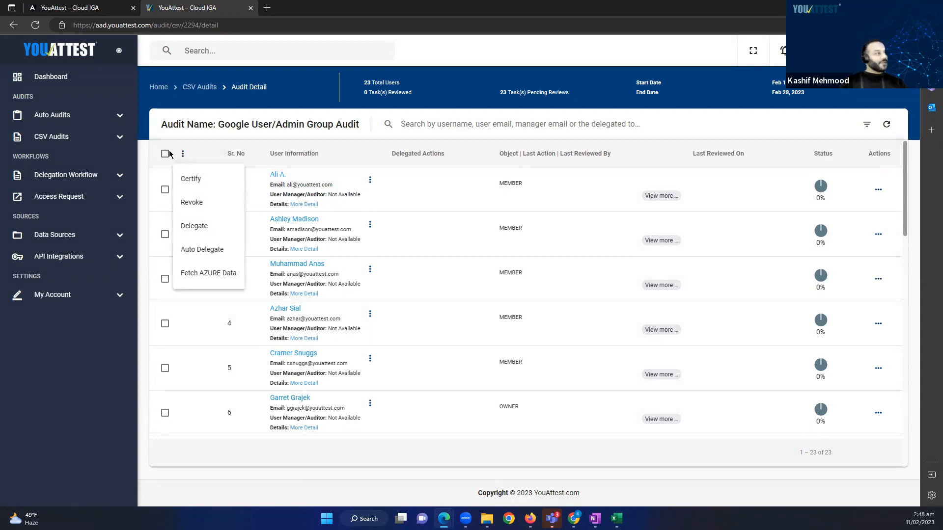
pyautogui.click(165, 154)
pyautogui.click(165, 154)
pyautogui.click(183, 154)
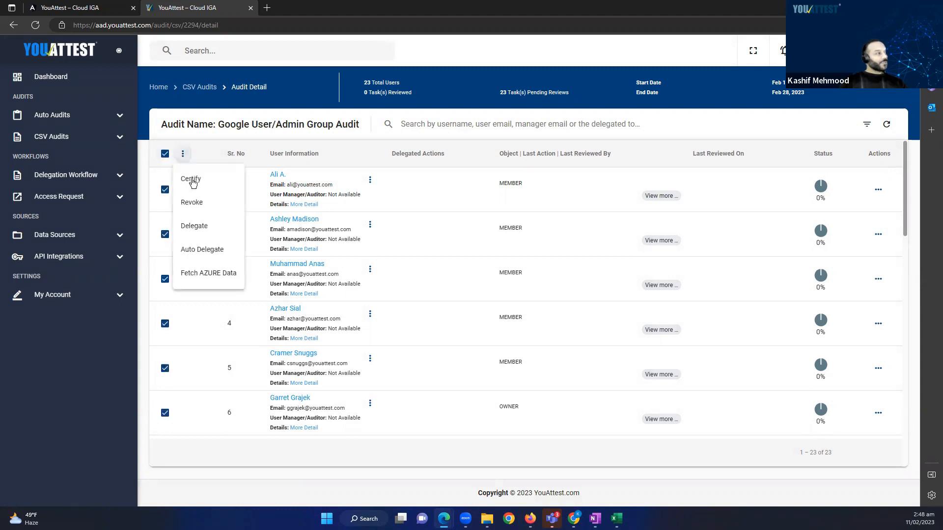
pyautogui.click(198, 227)
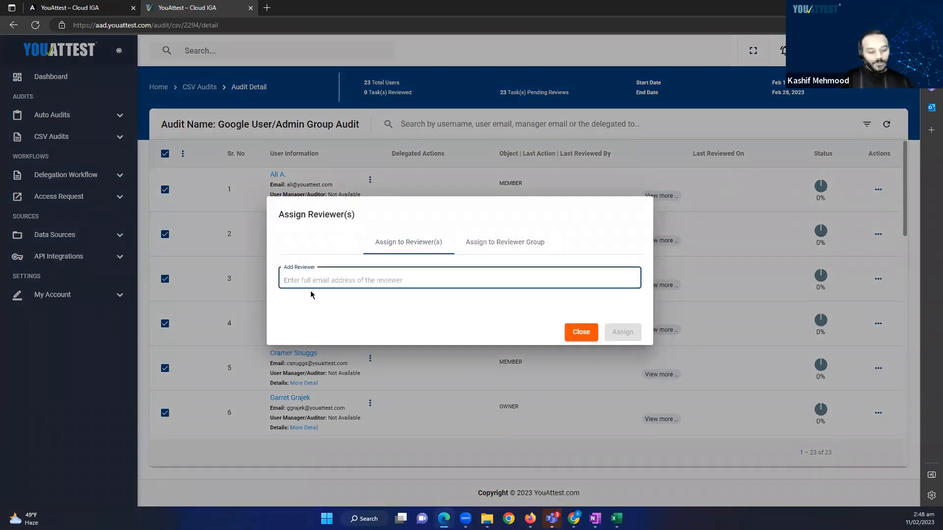
pyautogui.write('review')
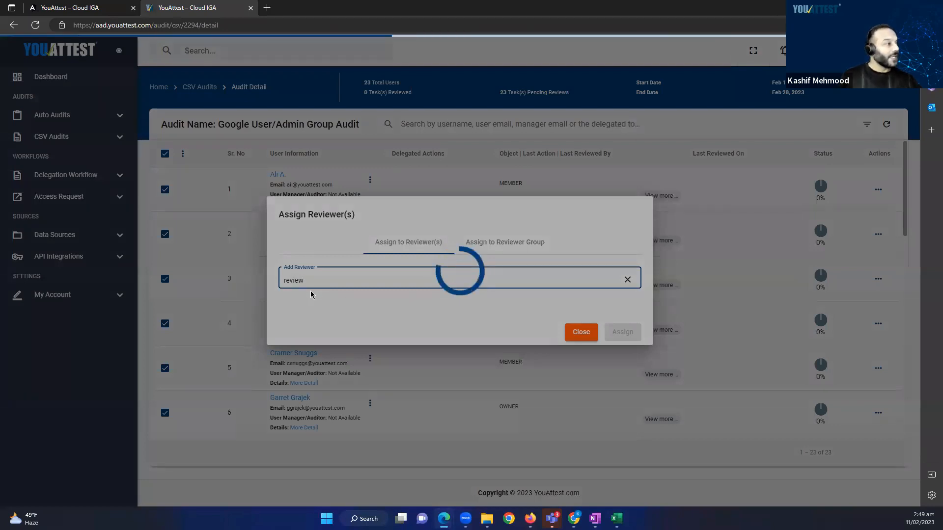
pyautogui.click(305, 302)
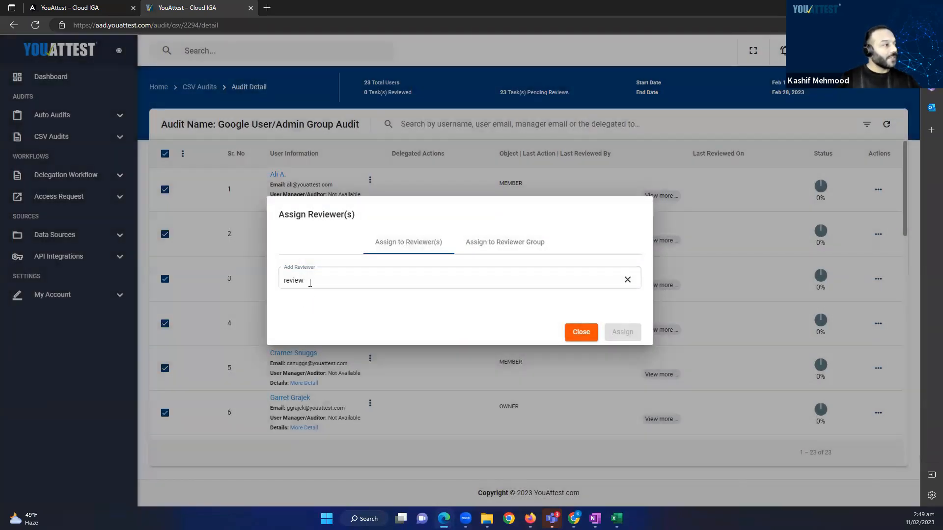
pyautogui.click(311, 300)
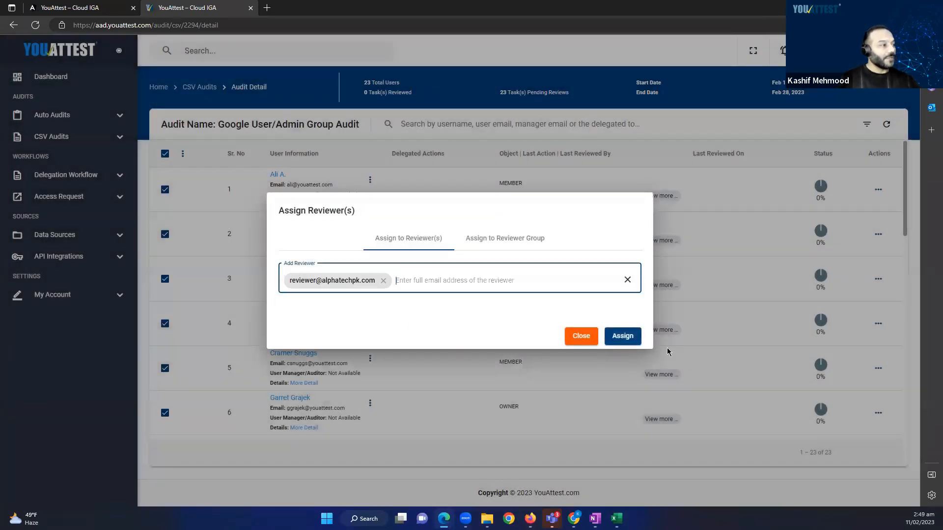
pyautogui.click(623, 337)
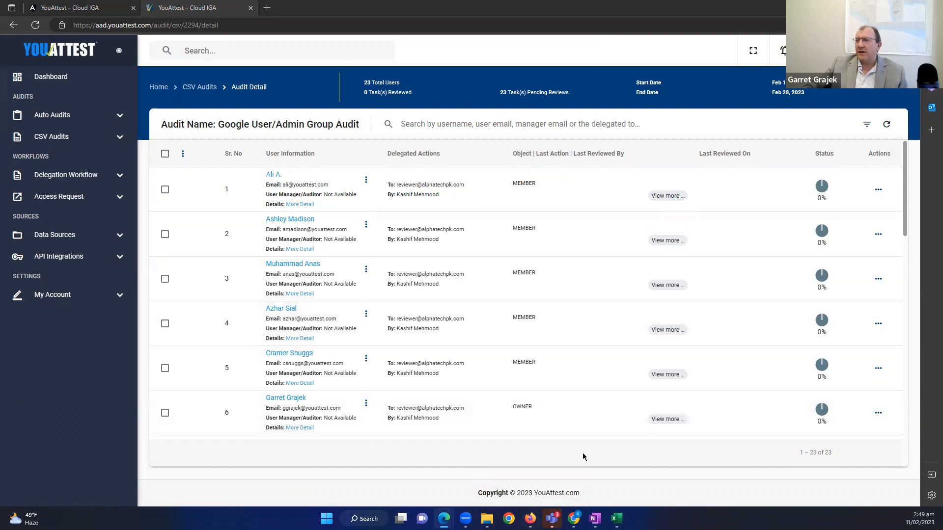
# Step: Switch to the reviewer's Outlook mailbox in Firefox and open Google User/Admin Group Audit through the link in the newest delegation email
pyautogui.moveTo(530, 516)
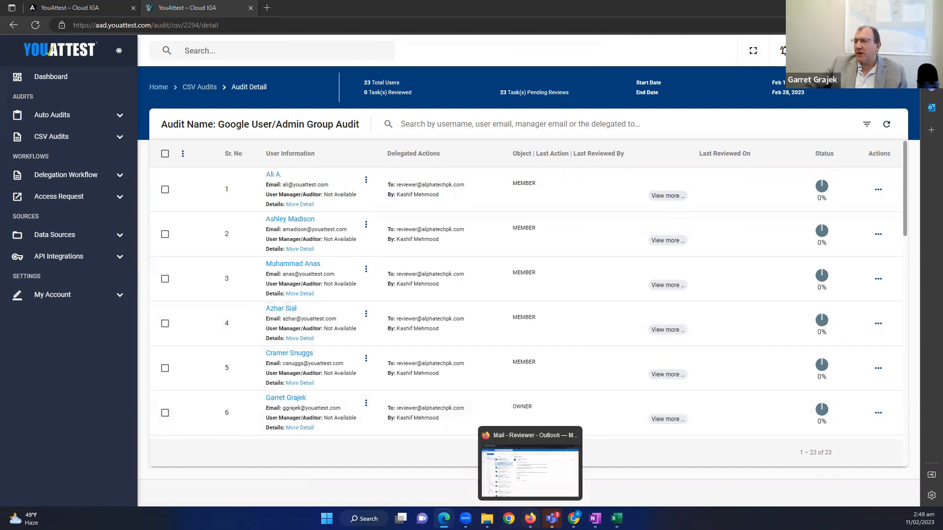
pyautogui.click(530, 471)
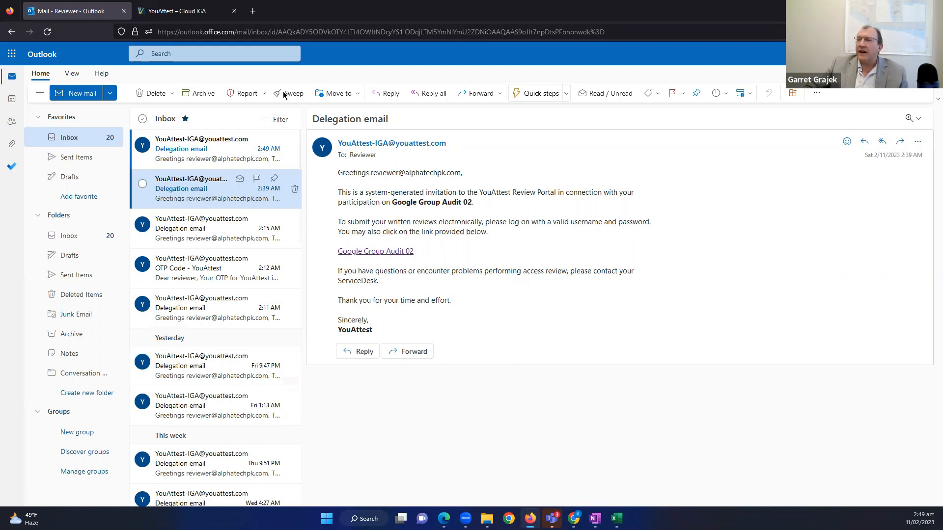
pyautogui.click(212, 148)
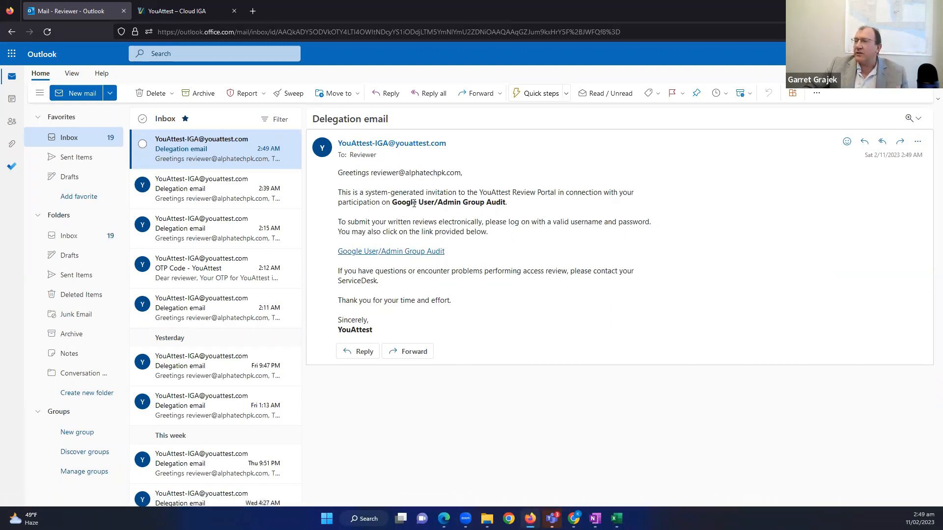
pyautogui.click(405, 252)
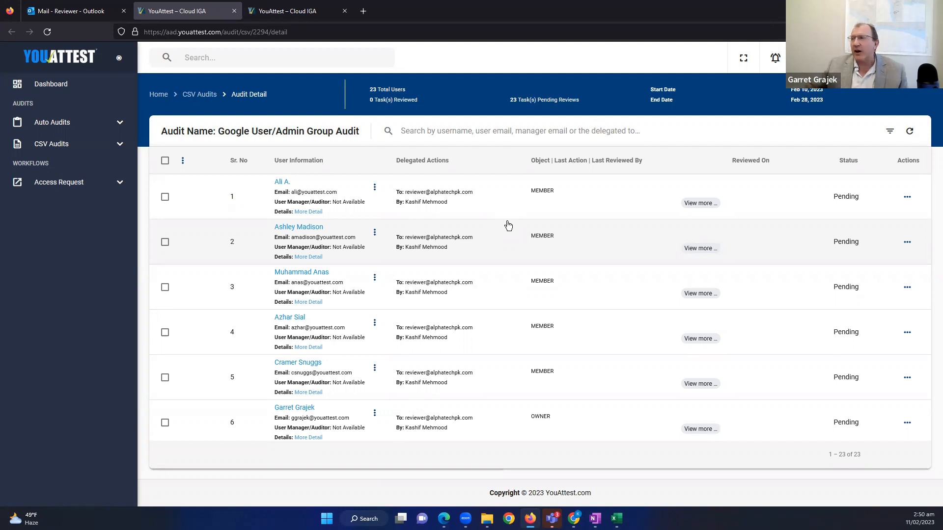
# Step: Examine the delegated users in the audit, including the actions offered for user 1 and the detail and comment options for user 6
pyautogui.scroll(-3, 421, 226)
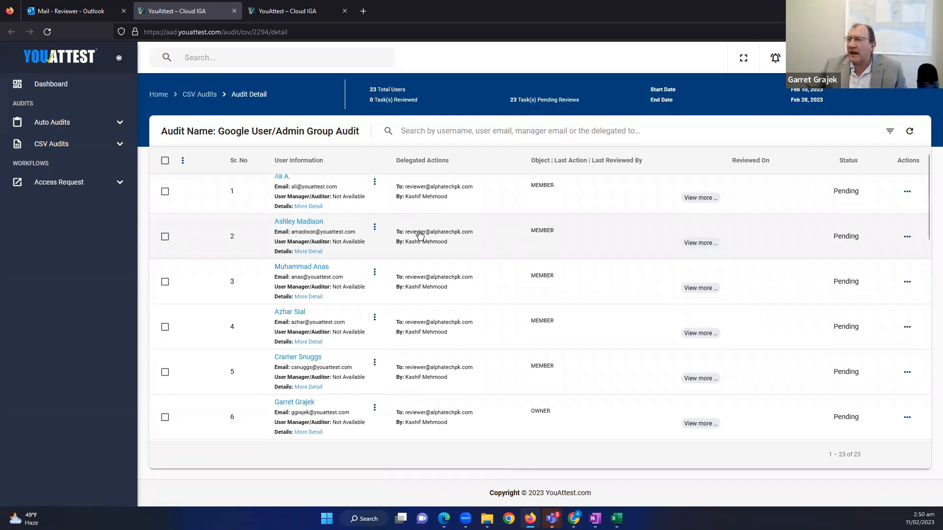
pyautogui.scroll(-13, 506, 250)
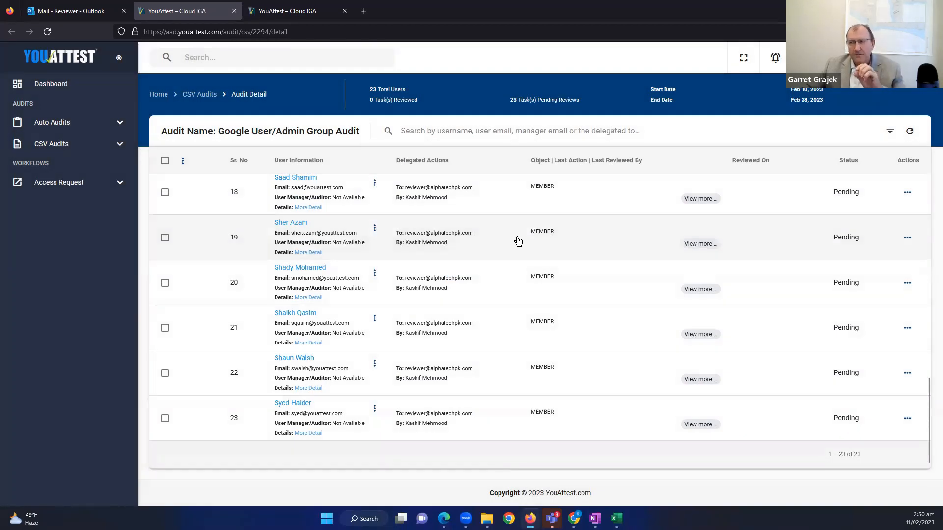
pyautogui.scroll(17, 518, 243)
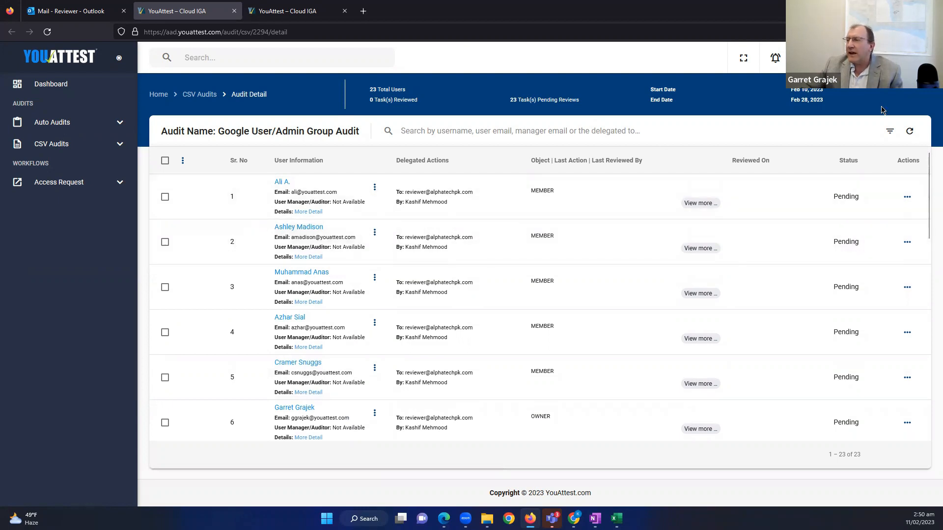
pyautogui.click(907, 198)
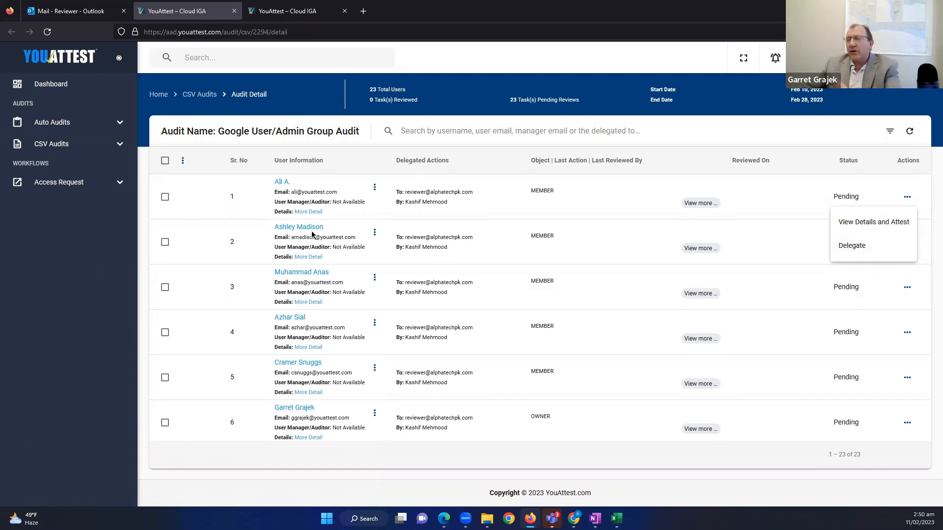
pyautogui.click(588, 235)
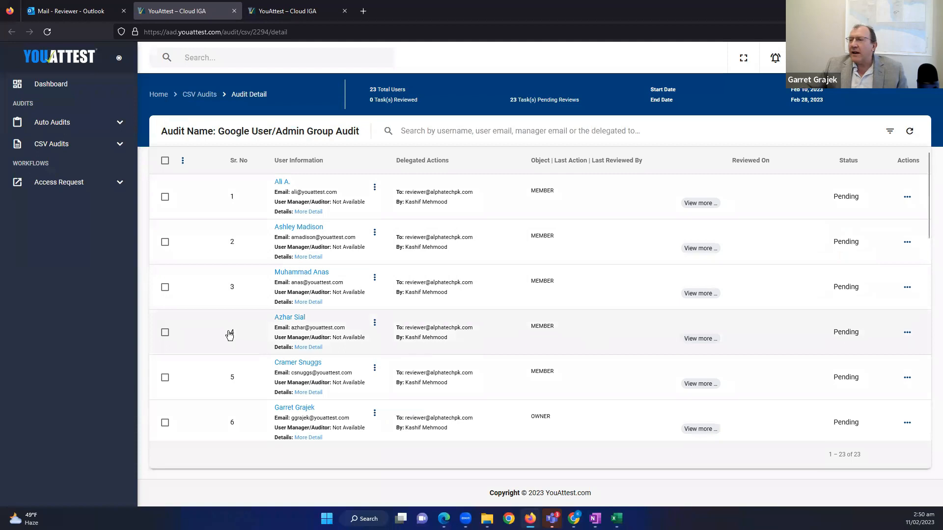
pyautogui.scroll(-3, 196, 297)
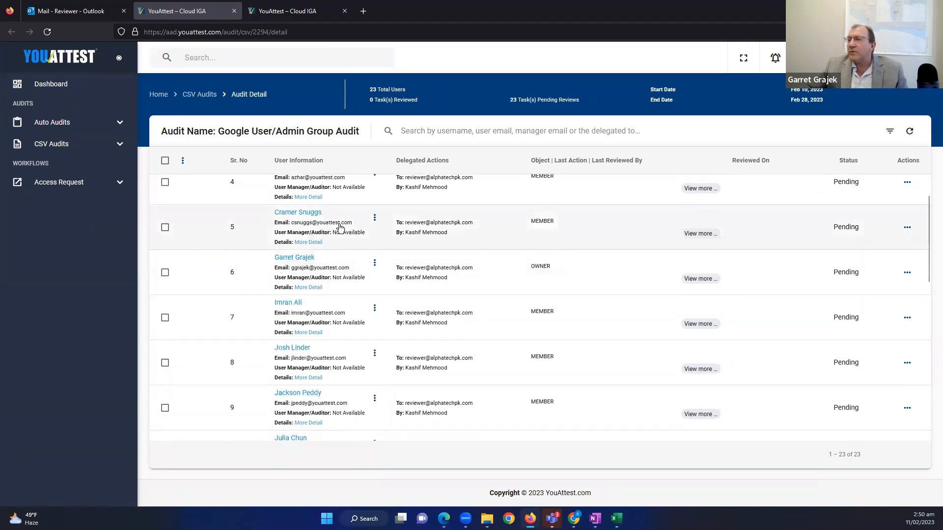
pyautogui.click(376, 265)
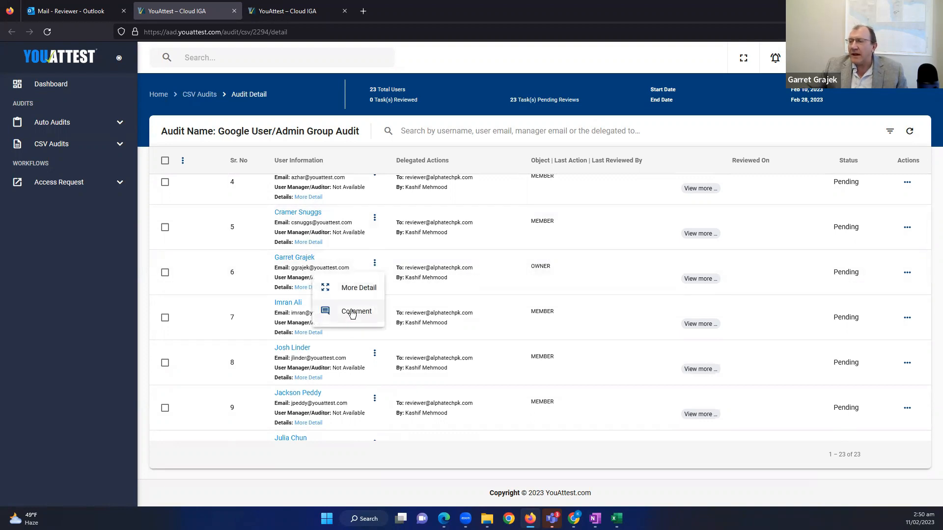
pyautogui.click(213, 295)
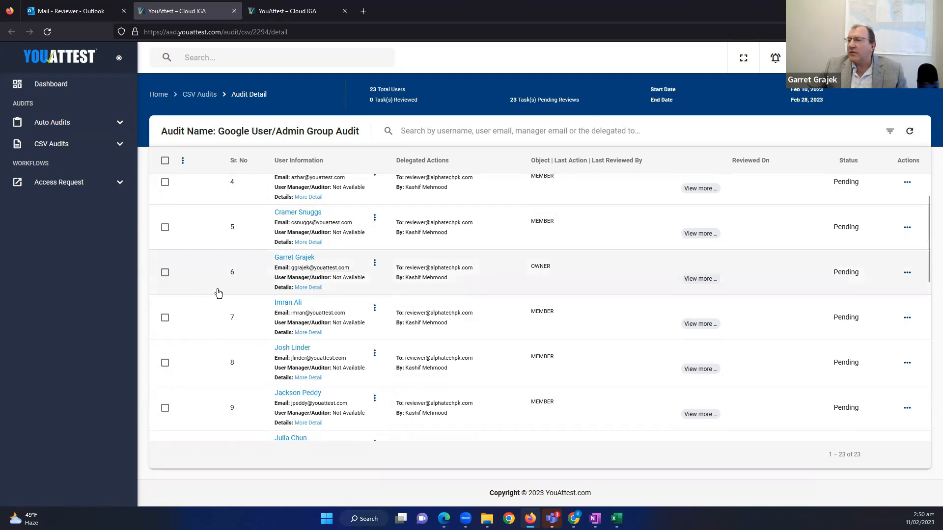
# Step: Revoke the access of the user in row 9 of the audit
pyautogui.scroll(-2, 329, 364)
pyautogui.click(165, 308)
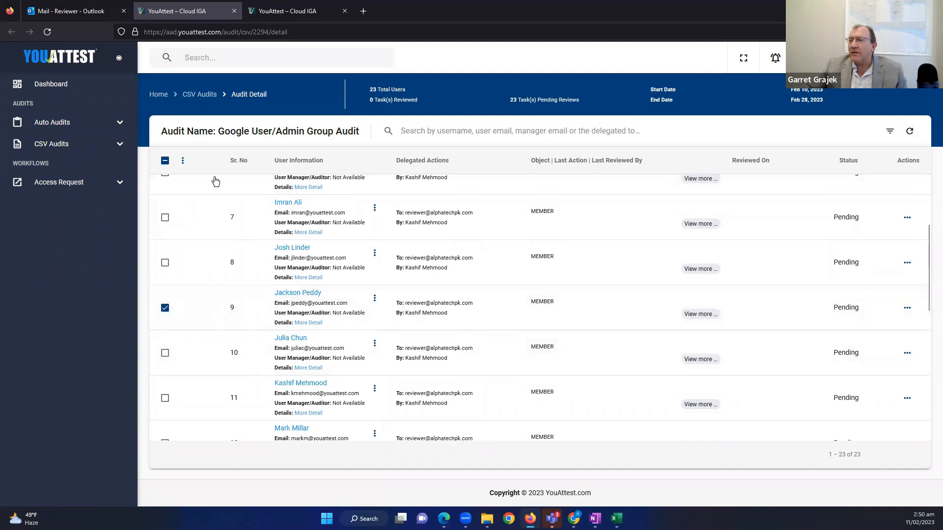
pyautogui.click(183, 161)
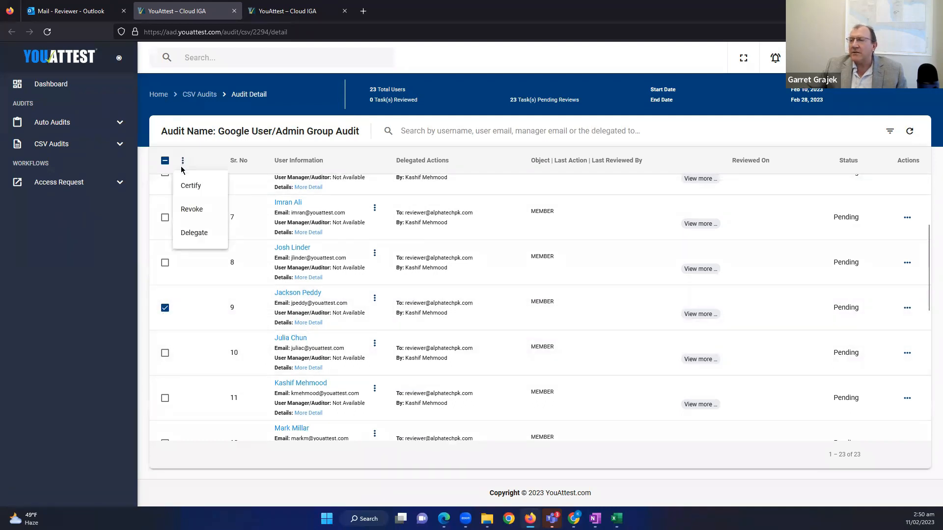
pyautogui.click(197, 212)
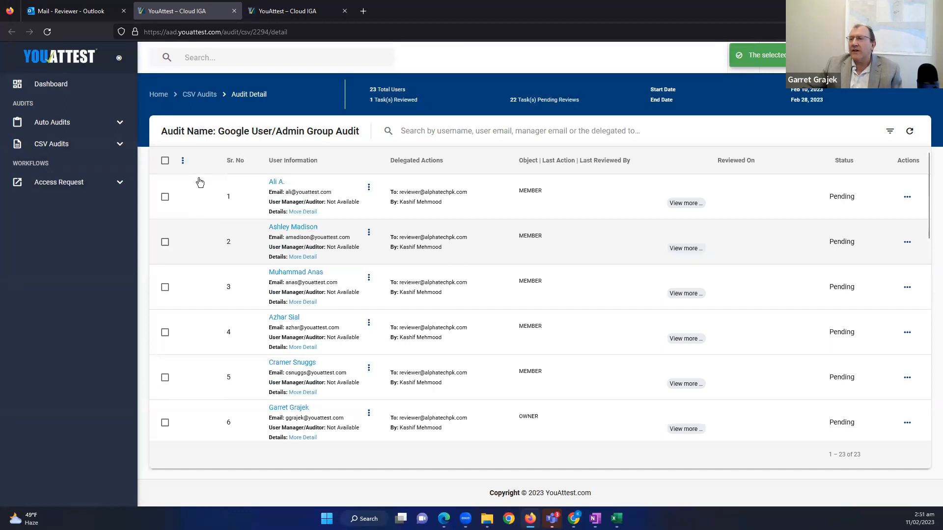
# Step: Certify all users in the audit except the revoked one in row 9
pyautogui.click(165, 162)
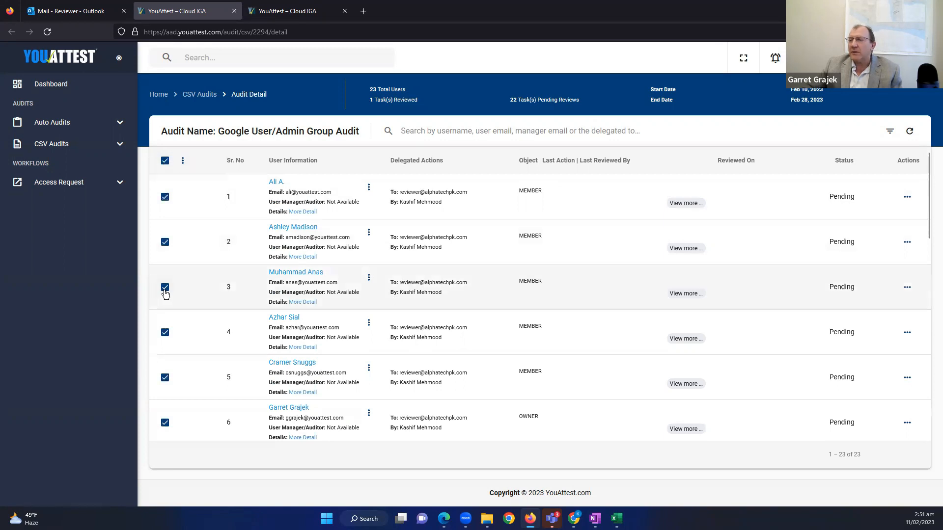
pyautogui.scroll(-2, 173, 307)
pyautogui.scroll(-1, 193, 331)
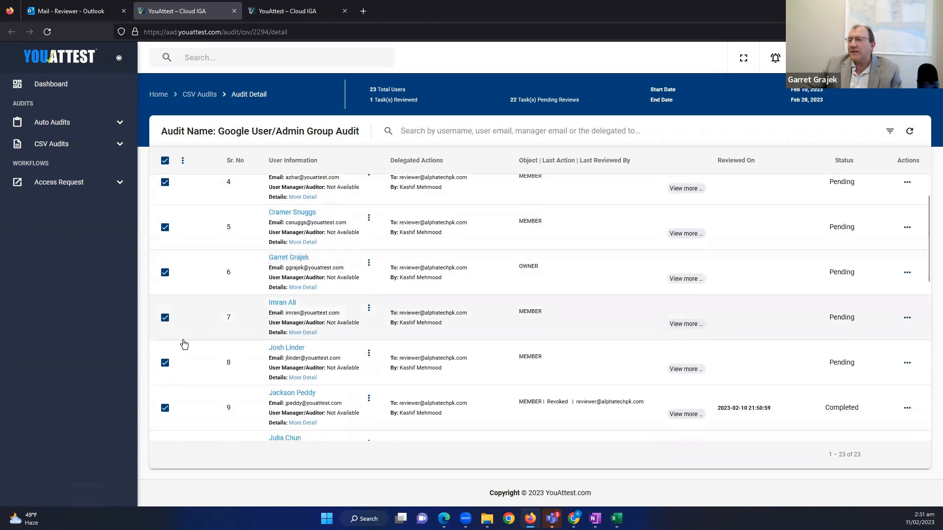
pyautogui.click(165, 409)
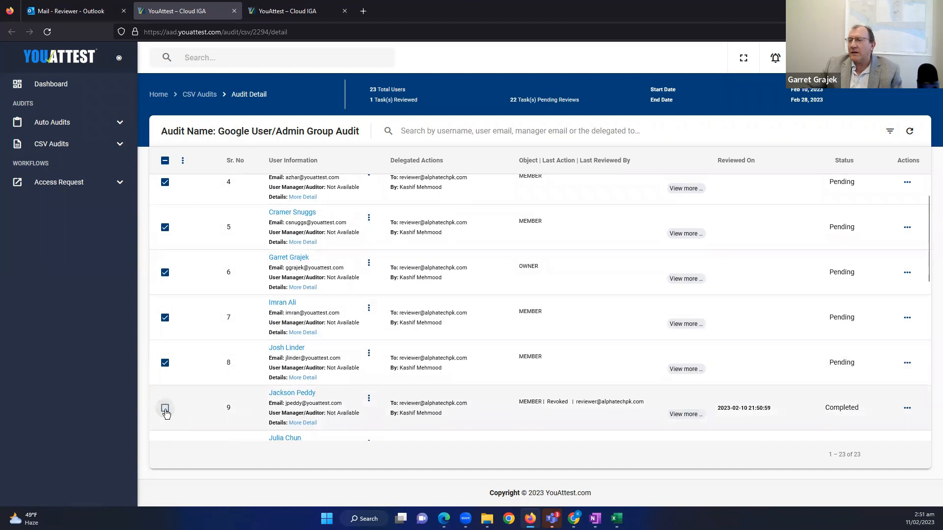
pyautogui.click(183, 162)
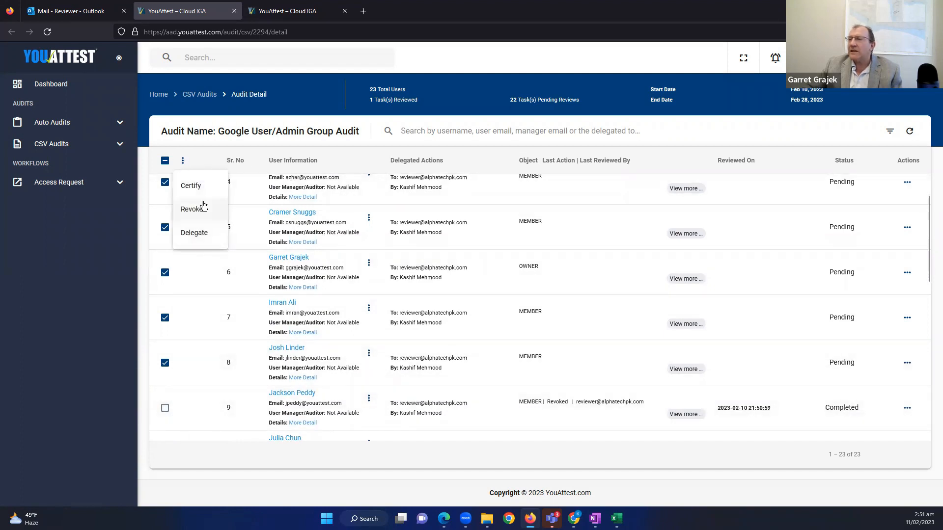
pyautogui.click(198, 186)
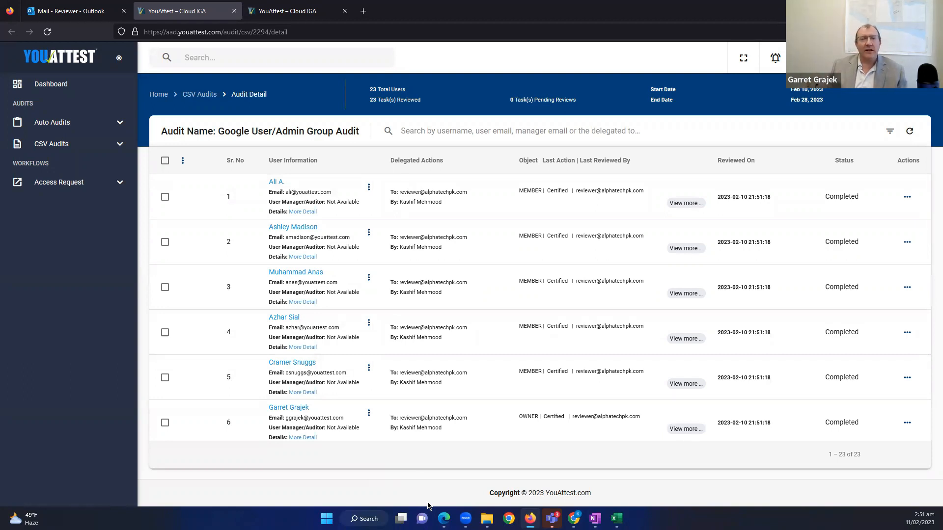
# Step: Switch back to the administrator's YouAttest window in Edge and refresh the audit details
pyautogui.moveTo(444, 518)
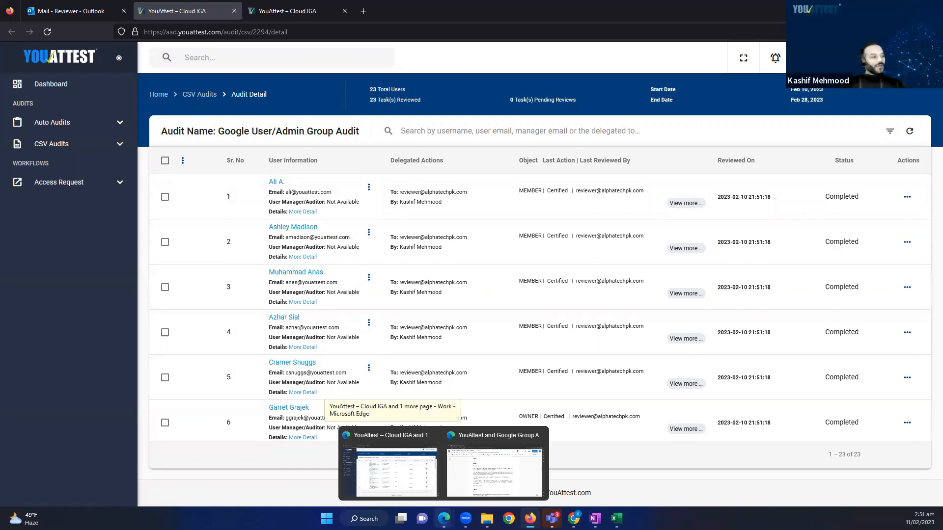
pyautogui.click(411, 463)
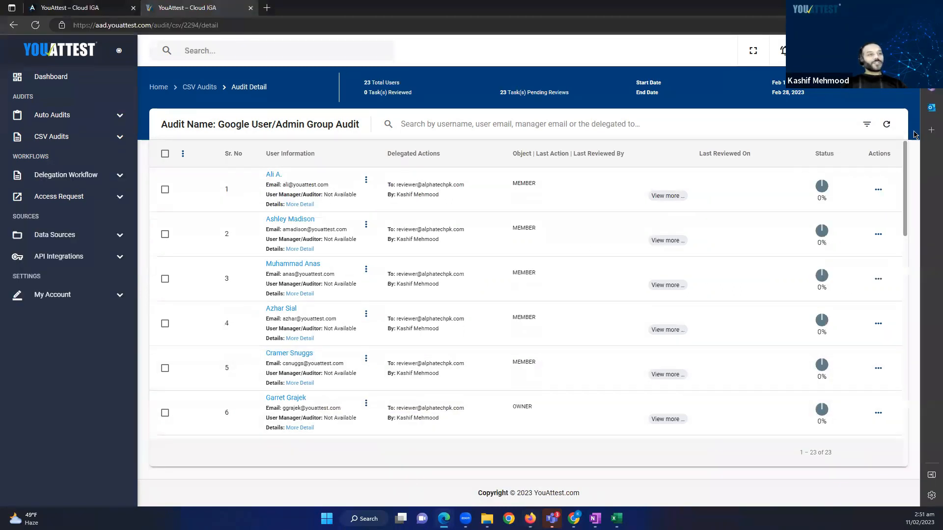
pyautogui.click(886, 125)
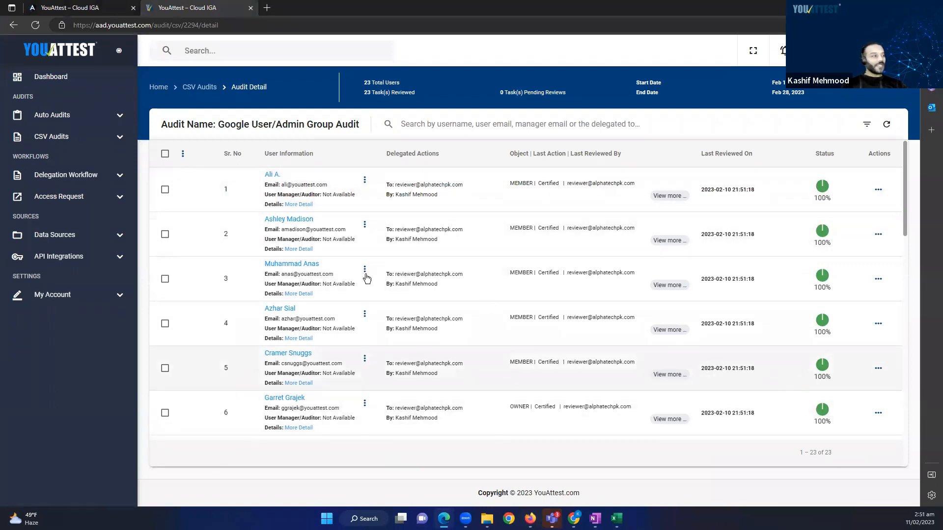
# Step: View the report options for Google User/Admin Group Audit from the CSV audits list and close them without sending a report
pyautogui.click(200, 88)
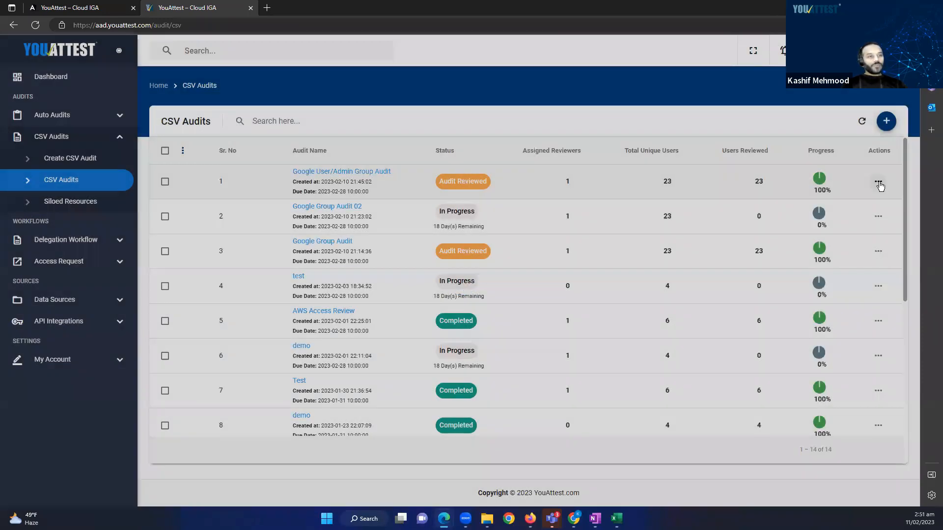
pyautogui.click(878, 183)
pyautogui.click(850, 255)
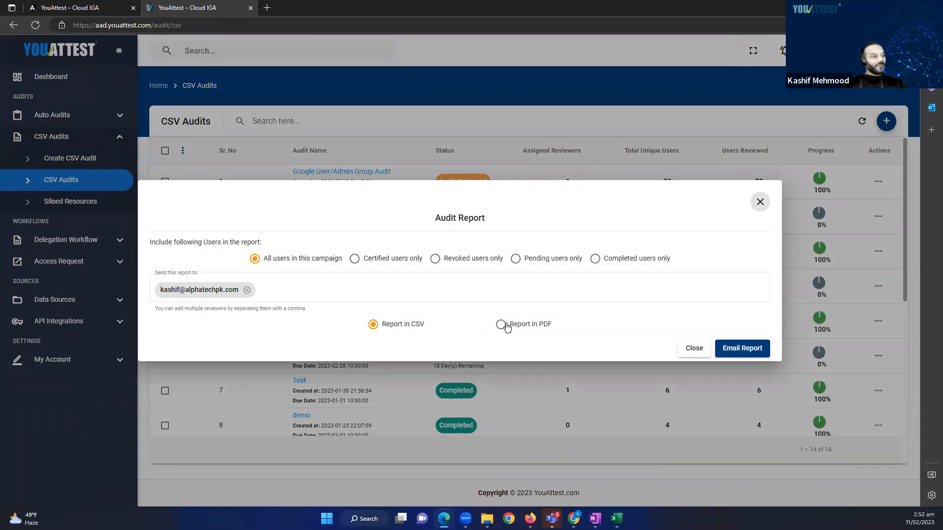
pyautogui.click(693, 353)
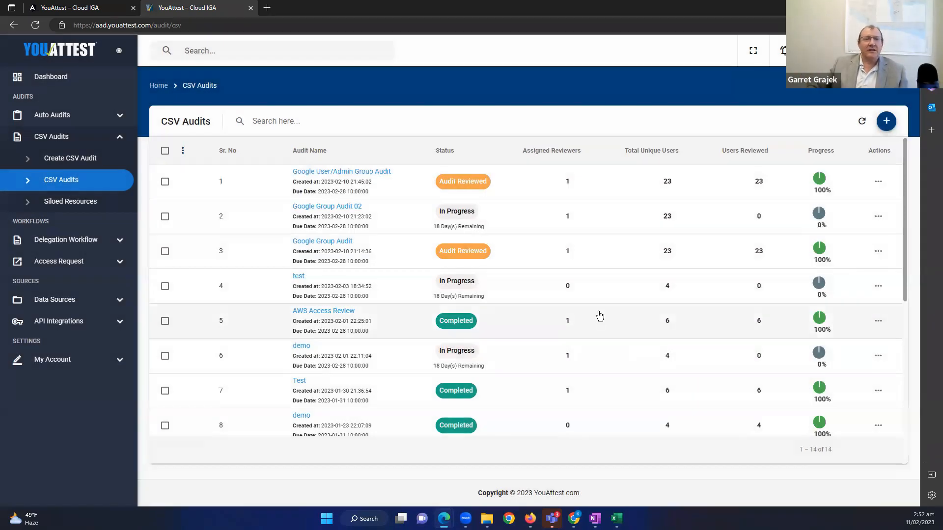